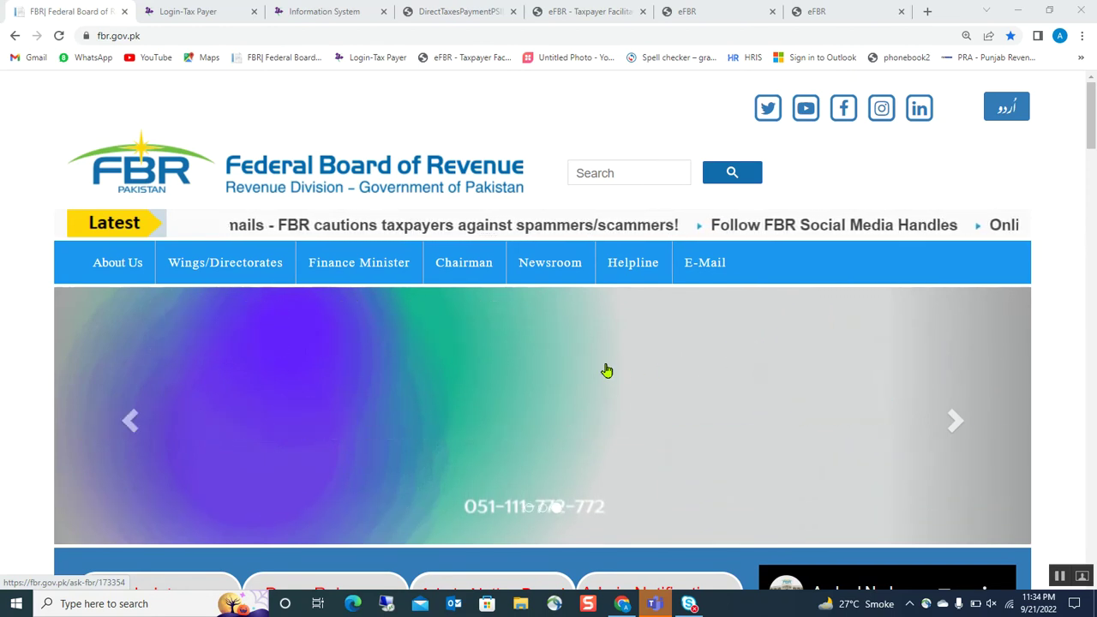
Step: Switch to the logged-in IRIS information system page with the draft declarations
left_click(205, 11)
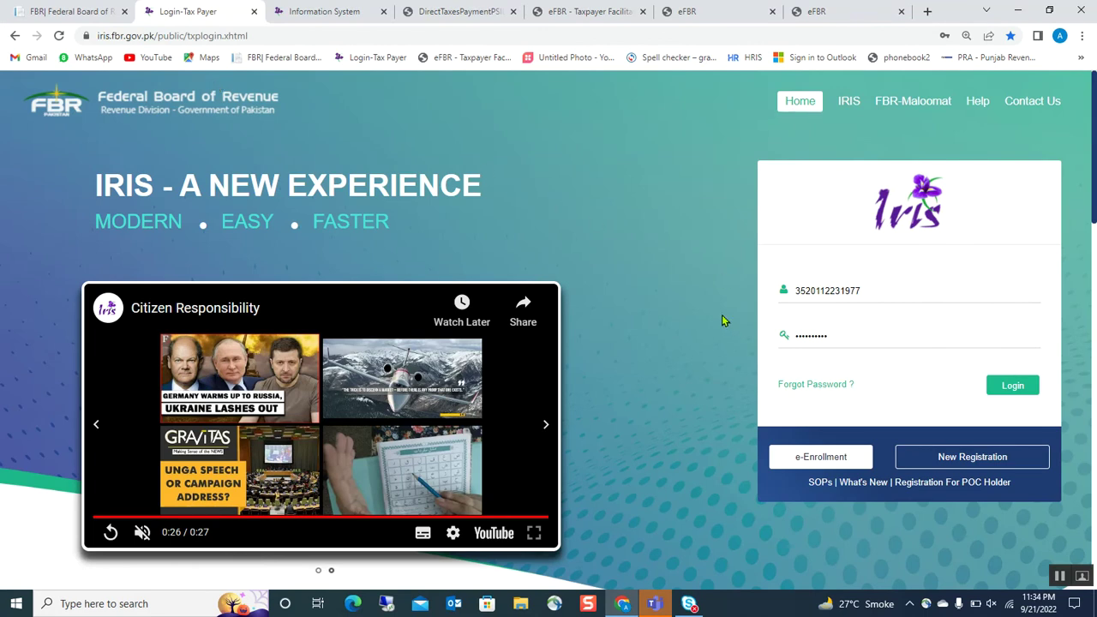
left_click(332, 12)
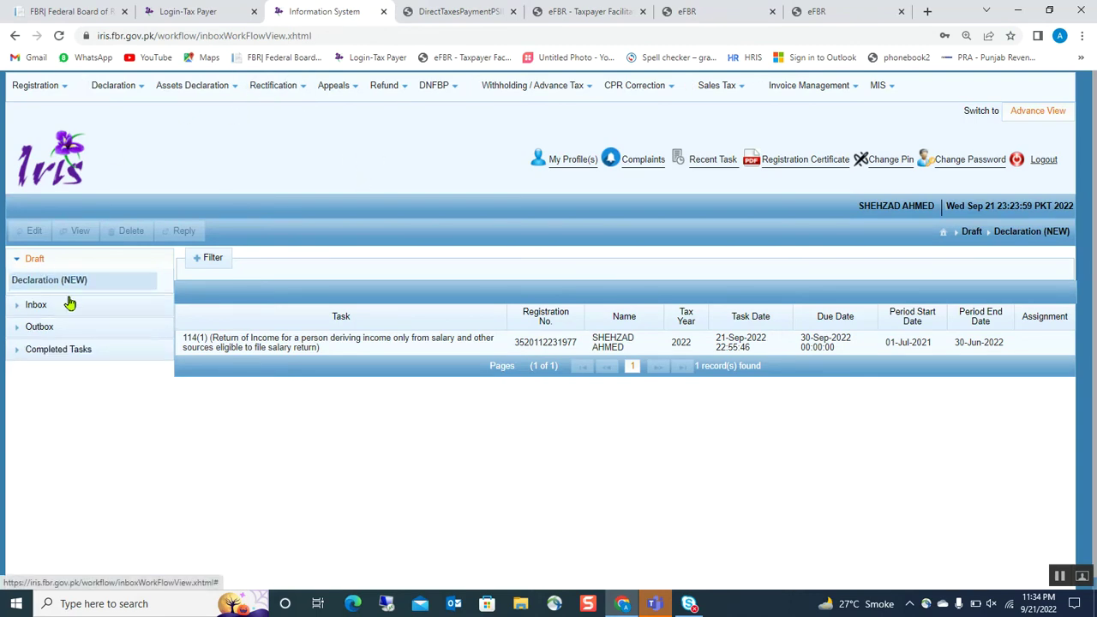
left_click(118, 87)
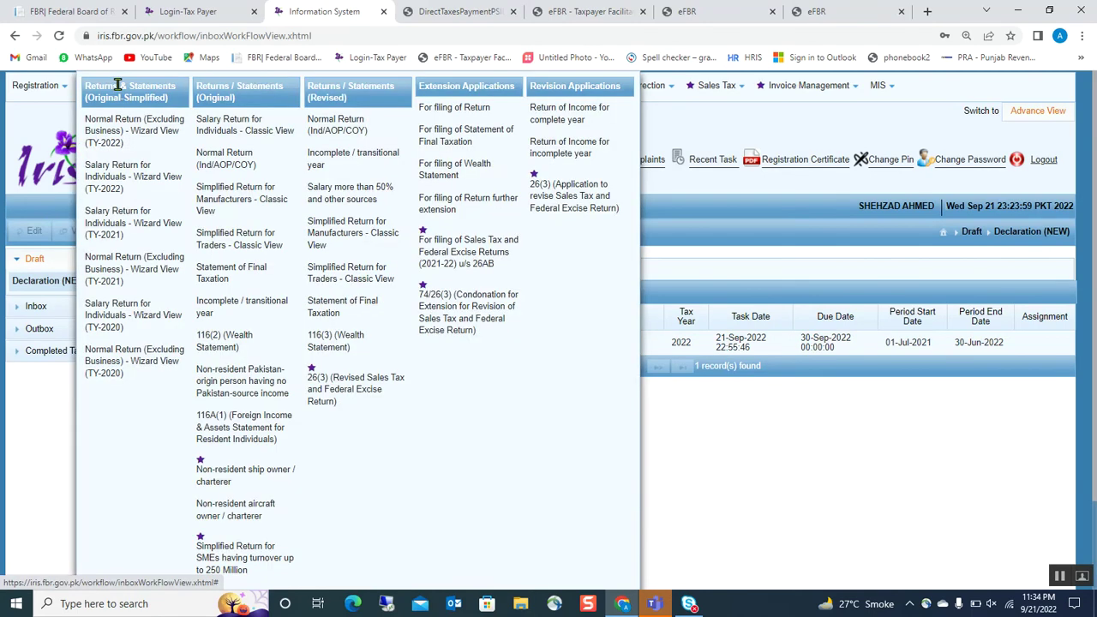
left_click(227, 125)
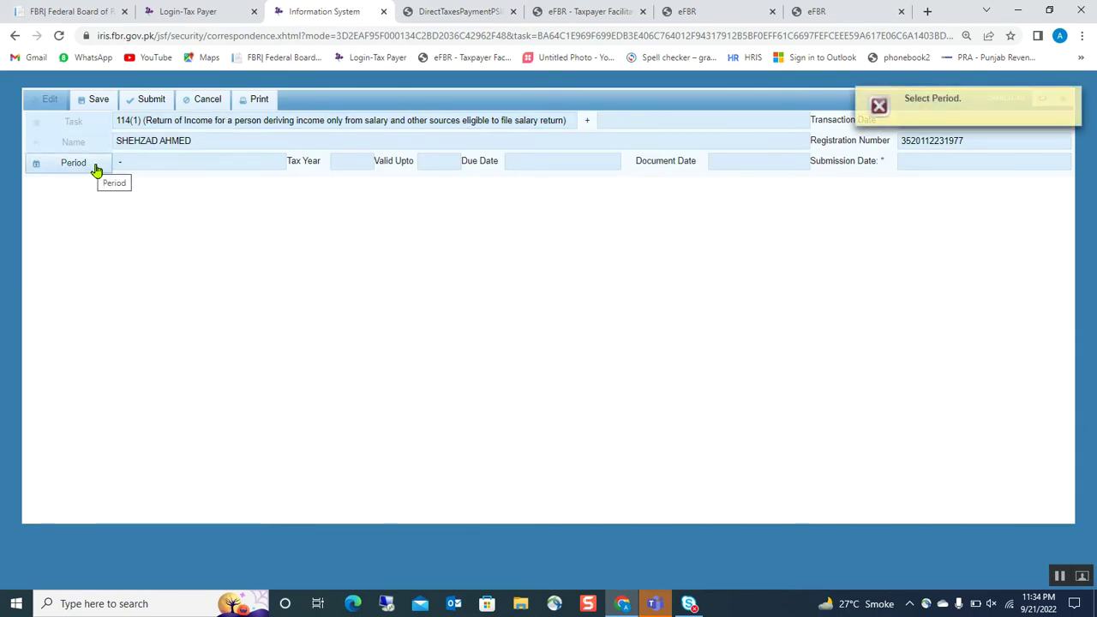
left_click(1072, 100)
left_click(1063, 99)
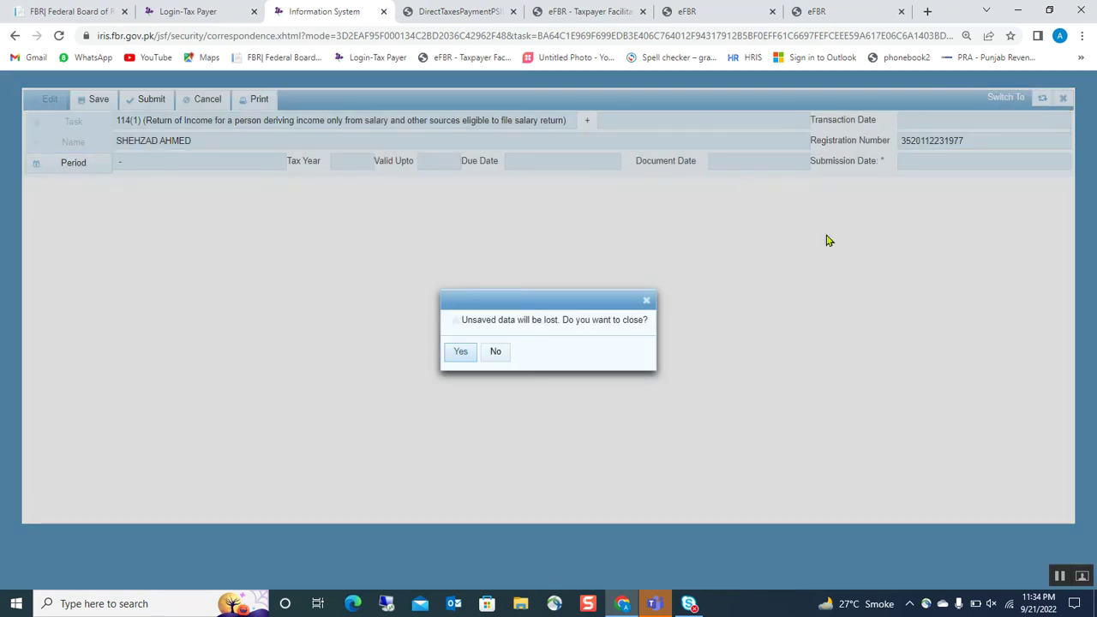
left_click(463, 353)
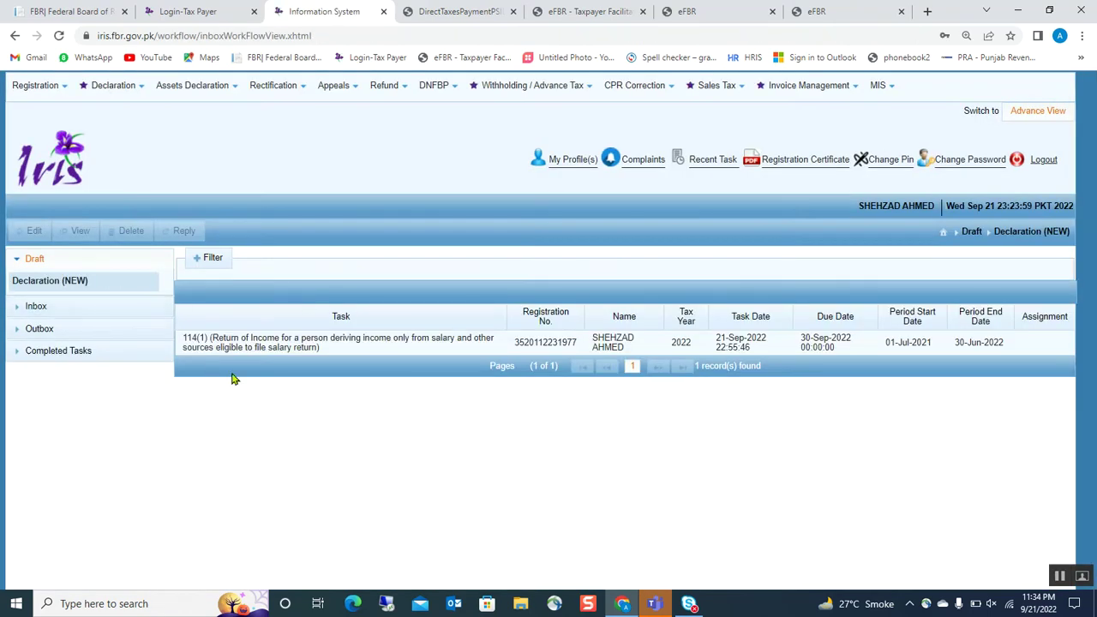
Step: Open the tax year 2022 draft 114(1) salary return for editing and review its adjustable tax entries
left_click(228, 353)
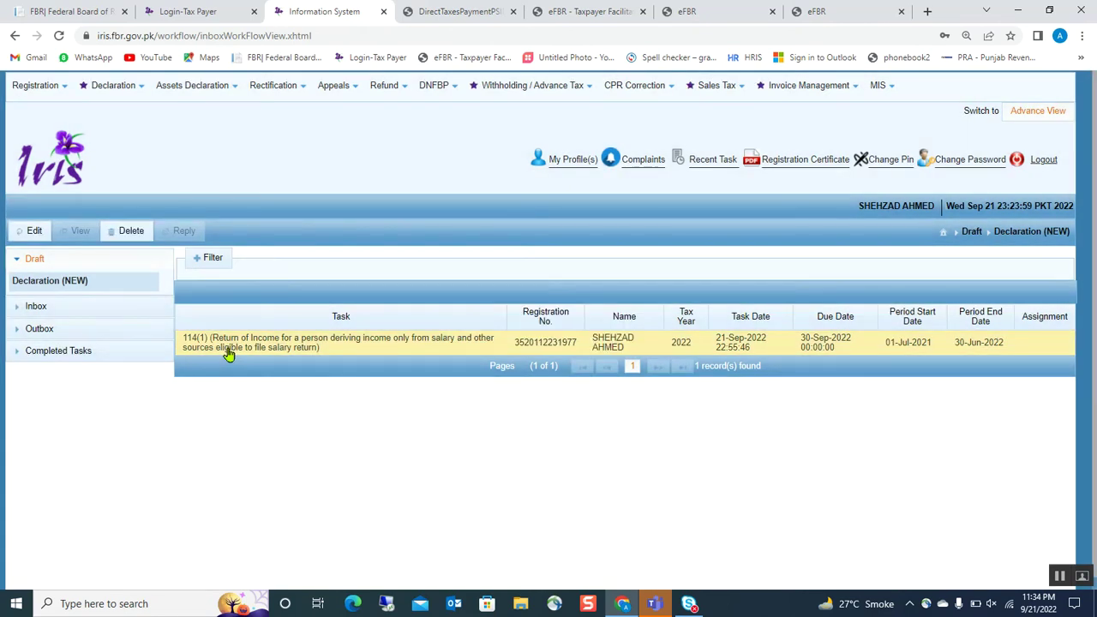
left_click(28, 233)
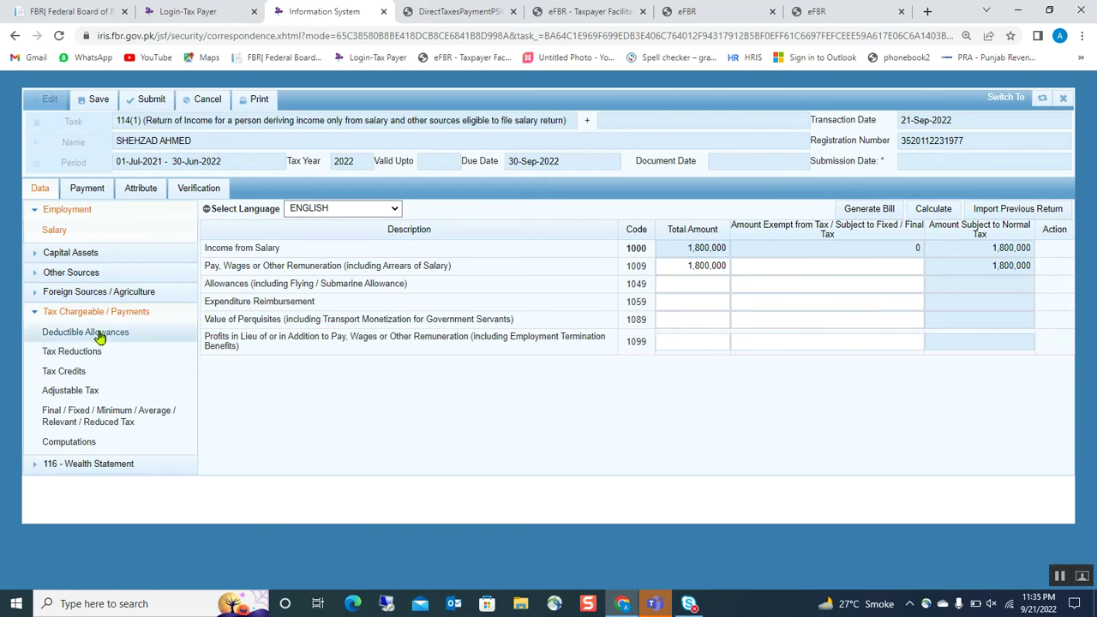
left_click(73, 393)
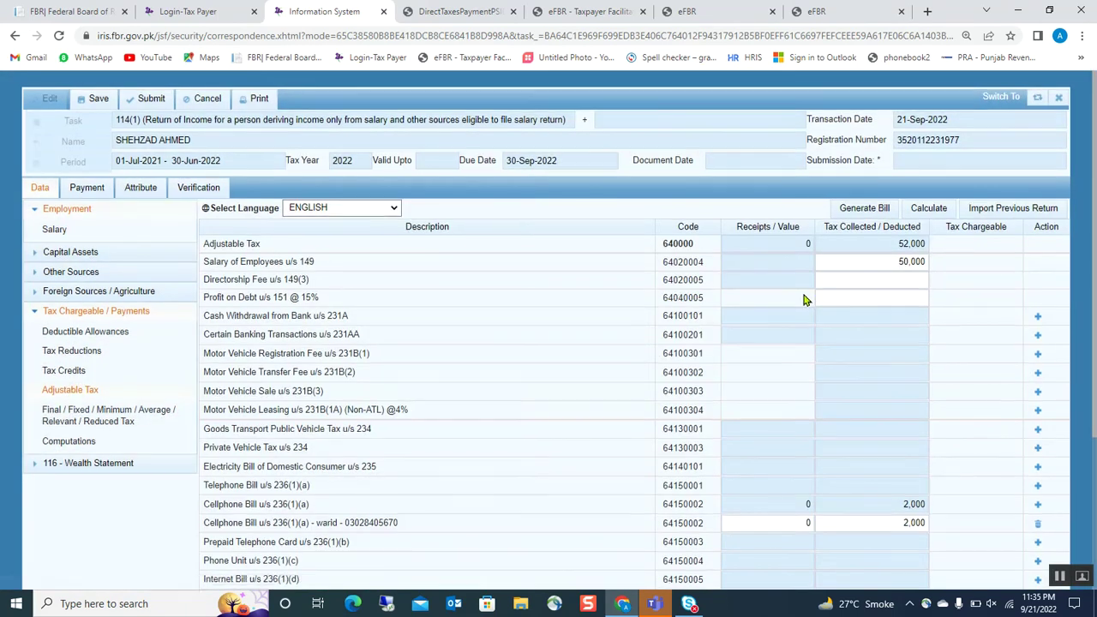
scroll(804, 300, "down", 3)
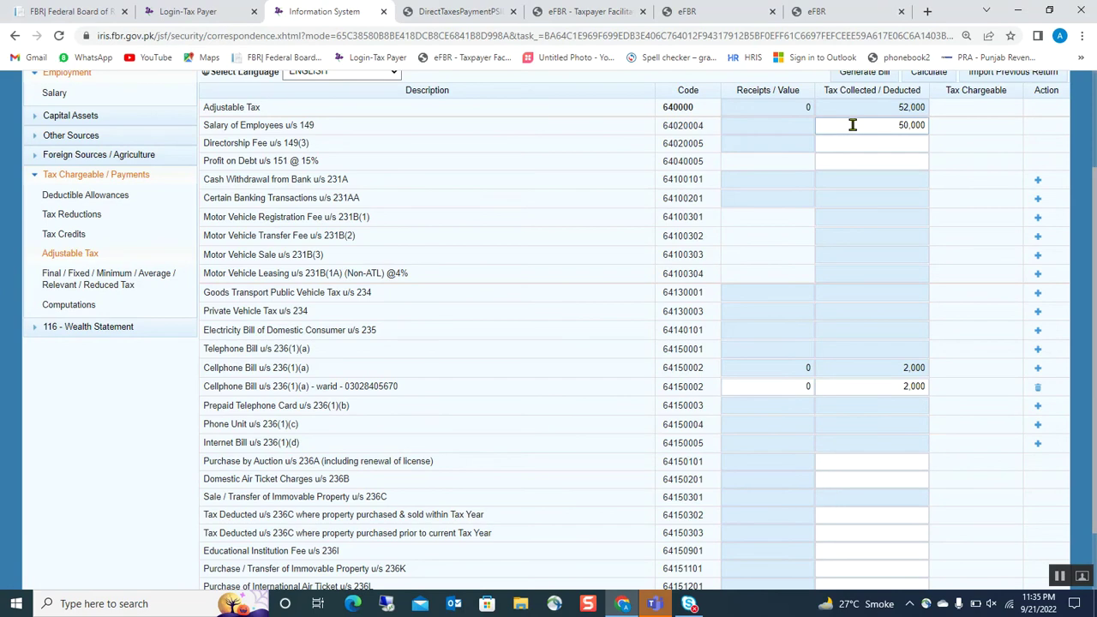
left_click(853, 125)
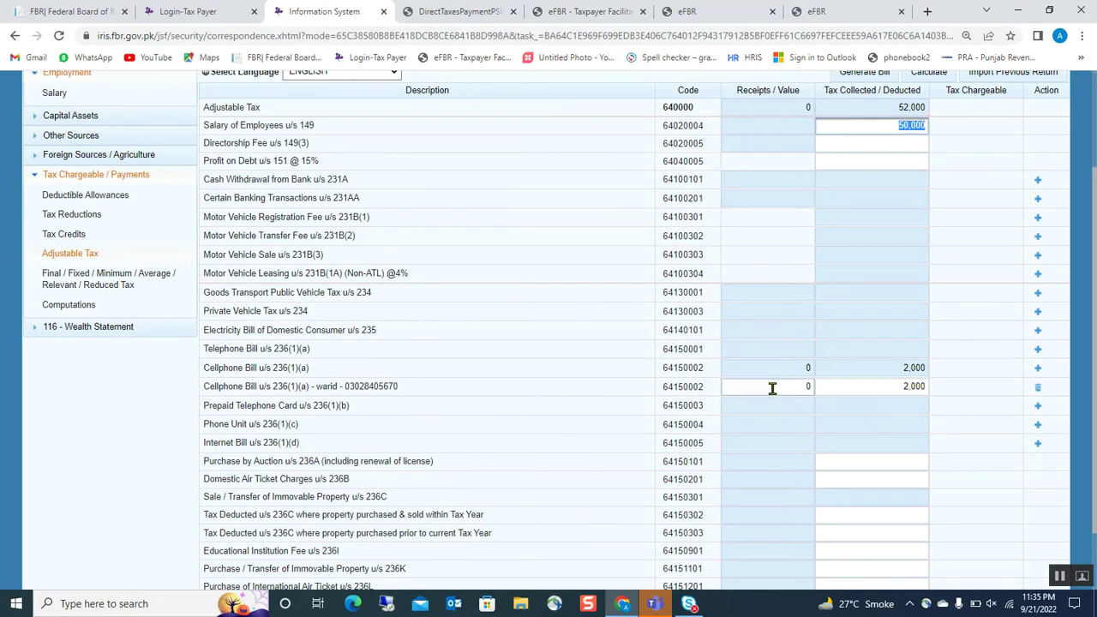
scroll(772, 354, "down", 1)
scroll(643, 343, "up", 1)
Step: Open the bill form from the return's tax computations and examine the downloaded income tax payment challan
left_click(75, 306)
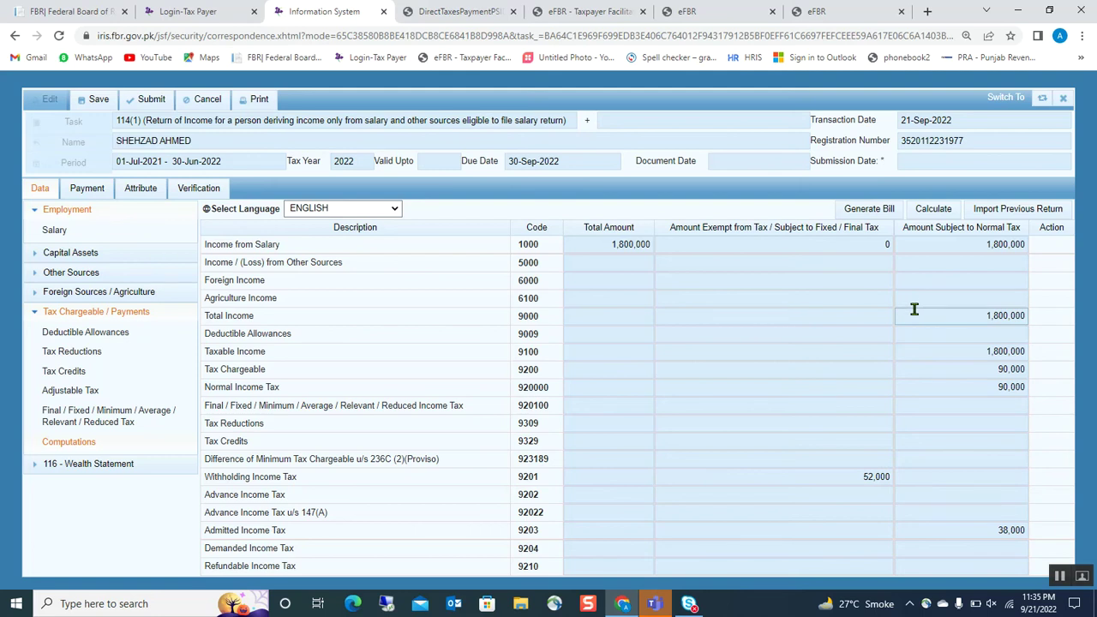
left_click(869, 211)
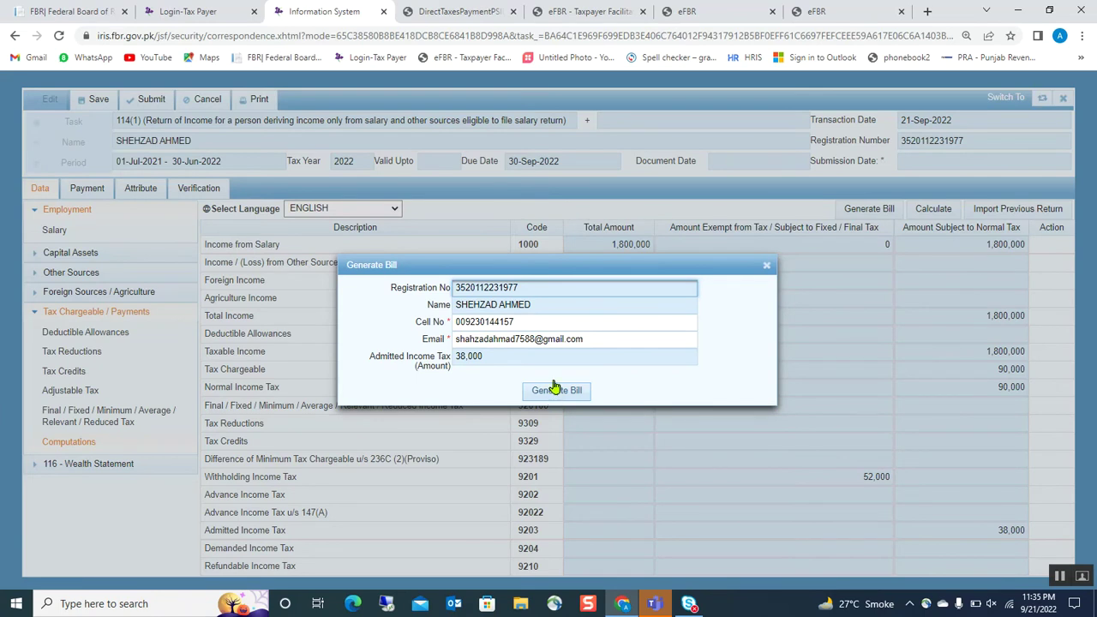
left_click(456, 13)
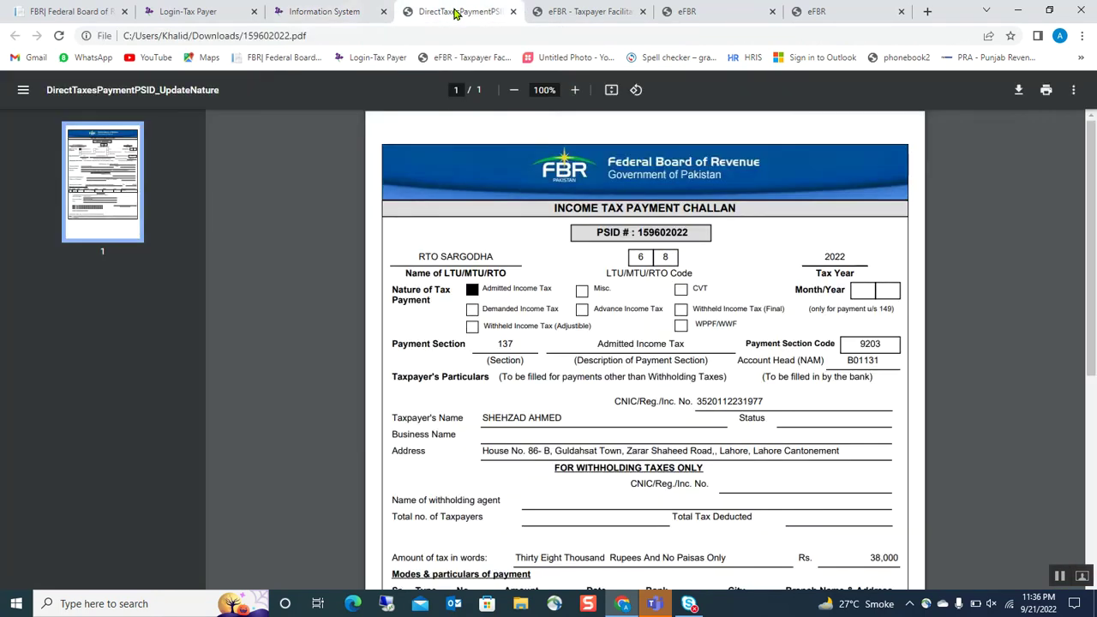
scroll(581, 293, "down", 1)
scroll(579, 287, "up", 1)
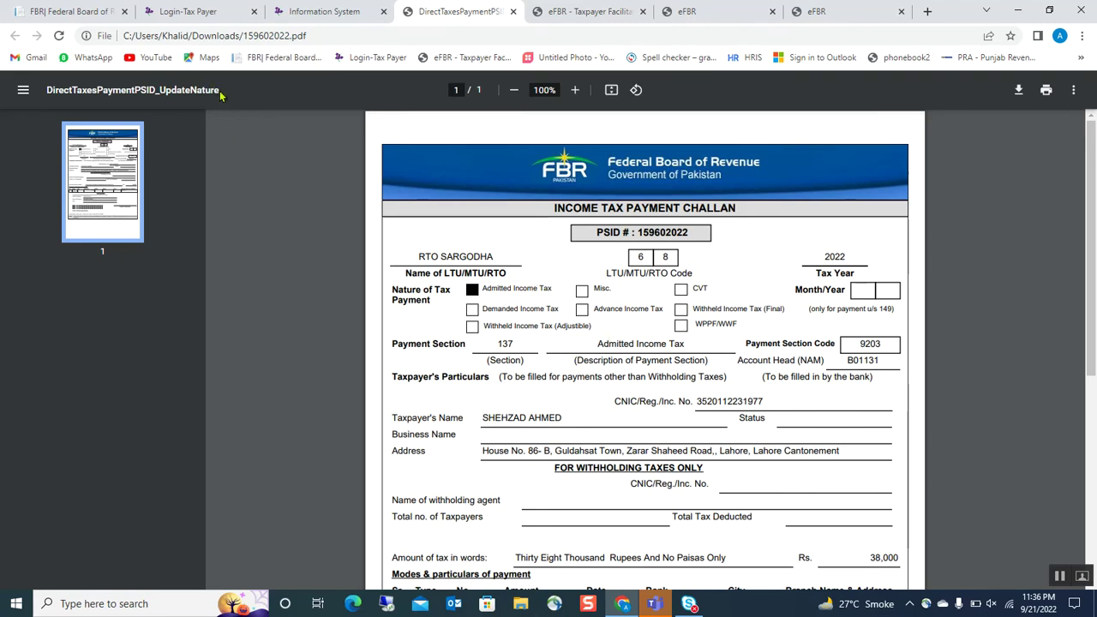
Step: Close the return's bill form and check the payment records for a CPR that can be added
mouse_move(190, 10)
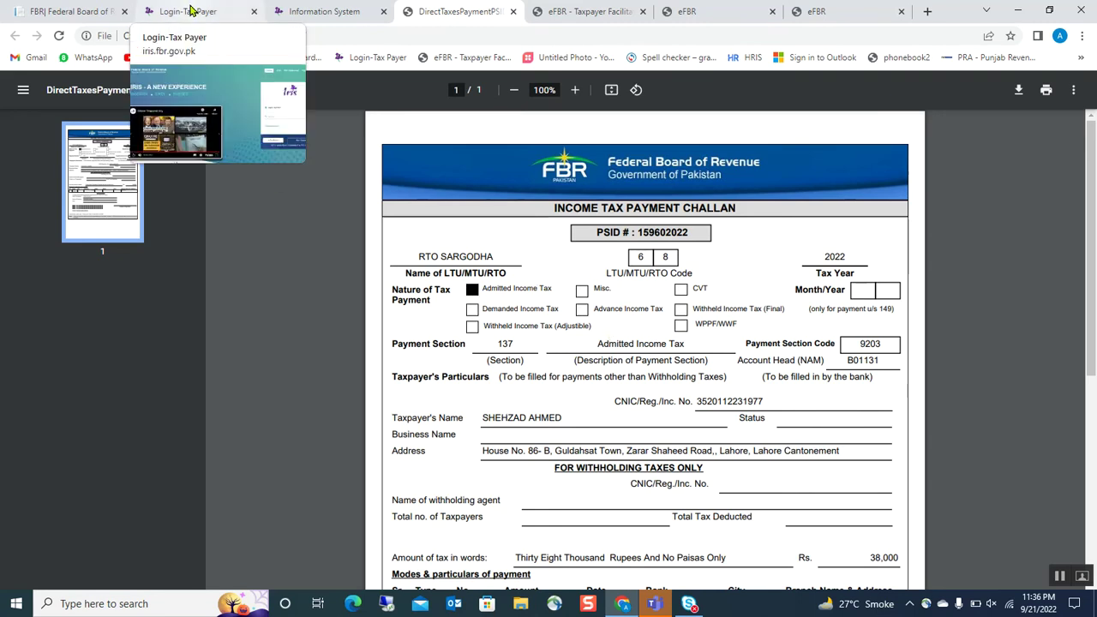
mouse_move(300, 9)
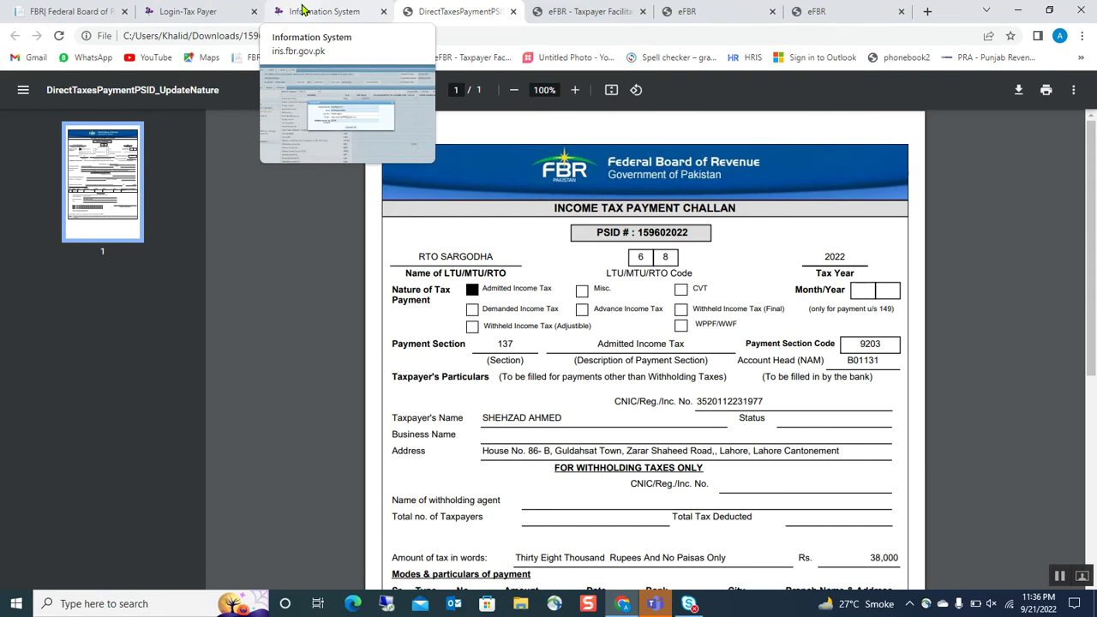
left_click(302, 9)
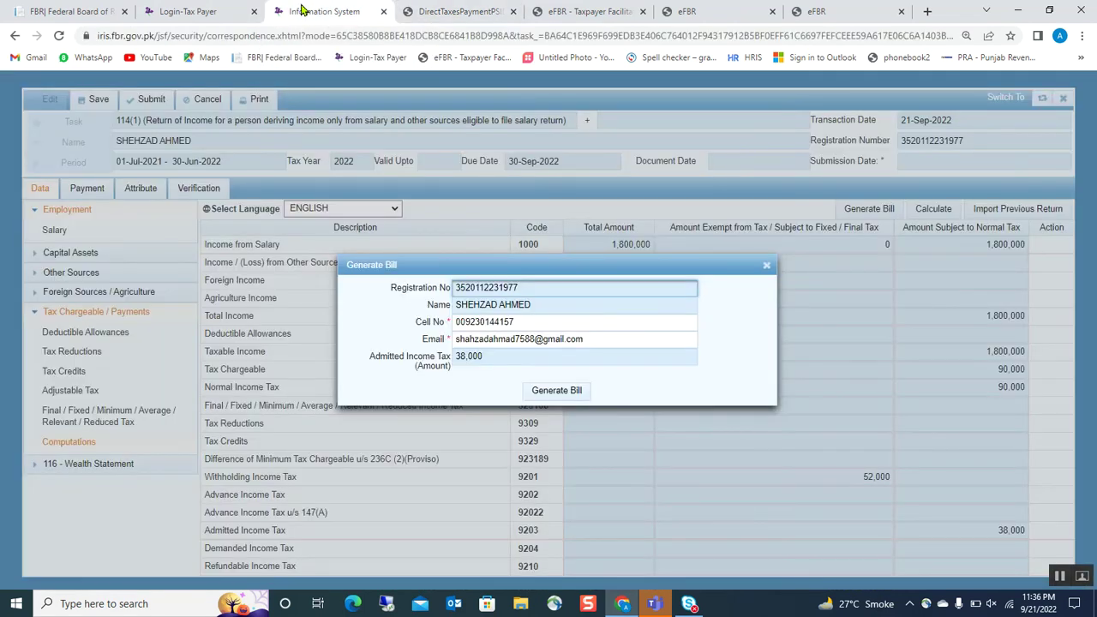
left_click(768, 268)
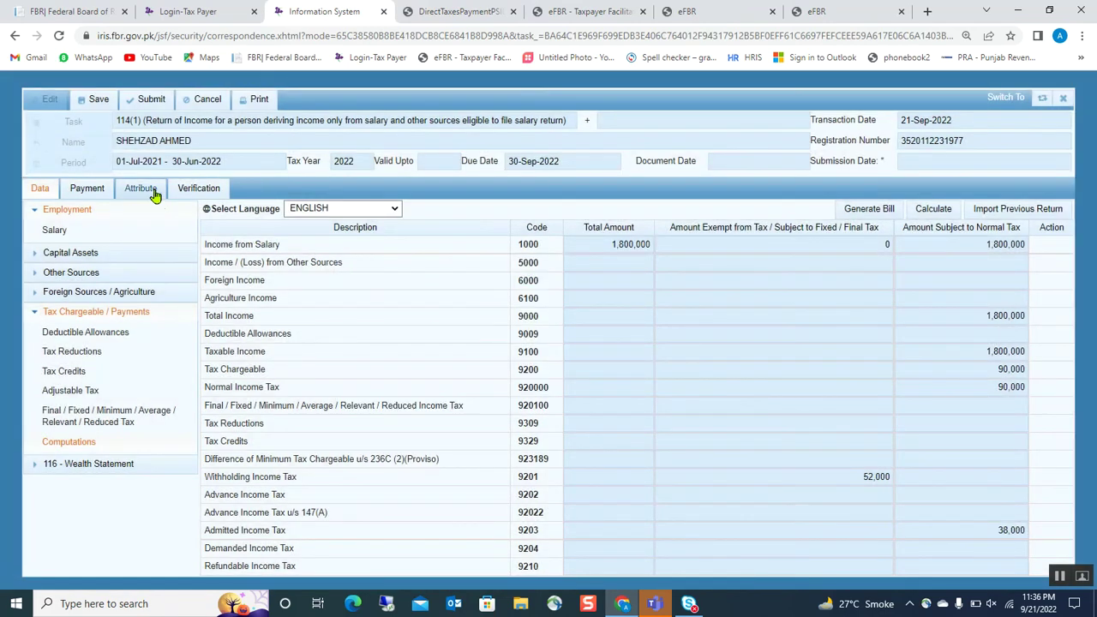
left_click(93, 188)
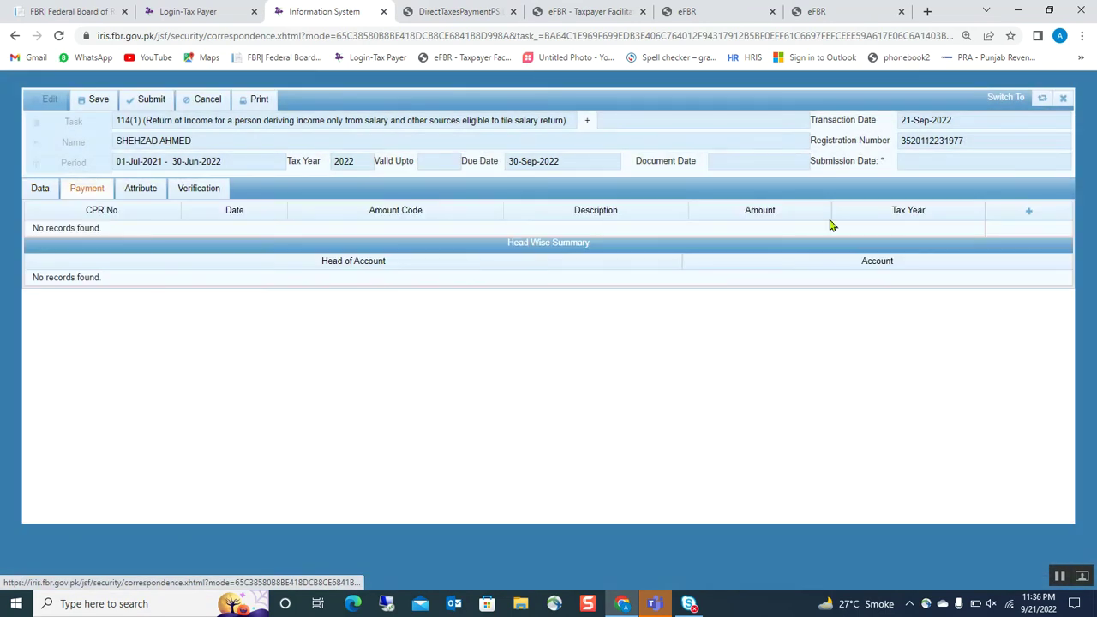
left_click(1027, 213)
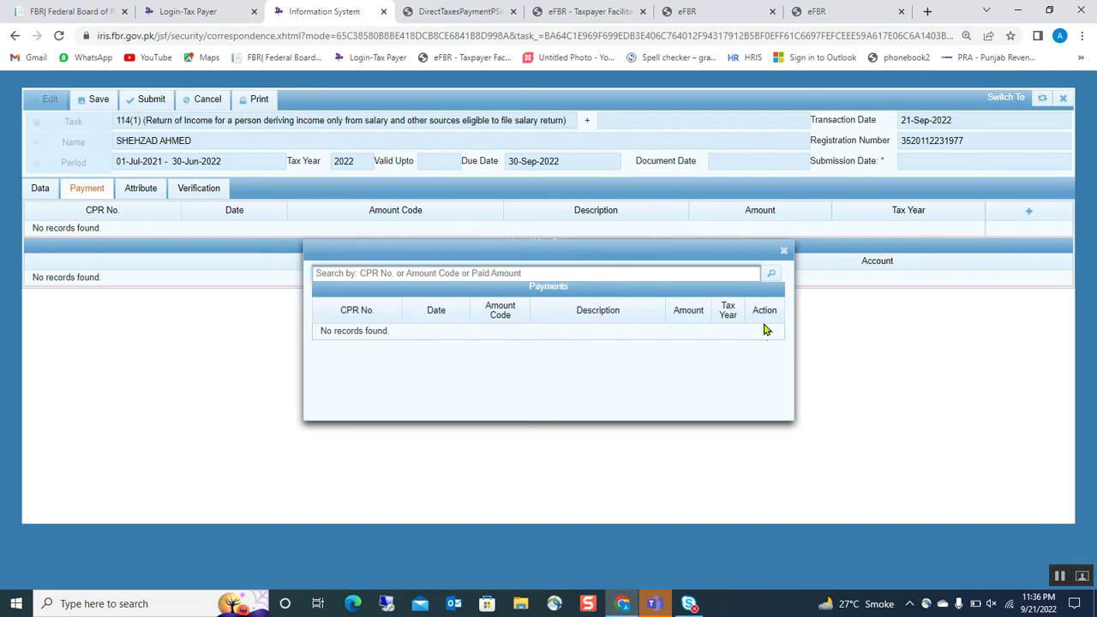
left_click(783, 252)
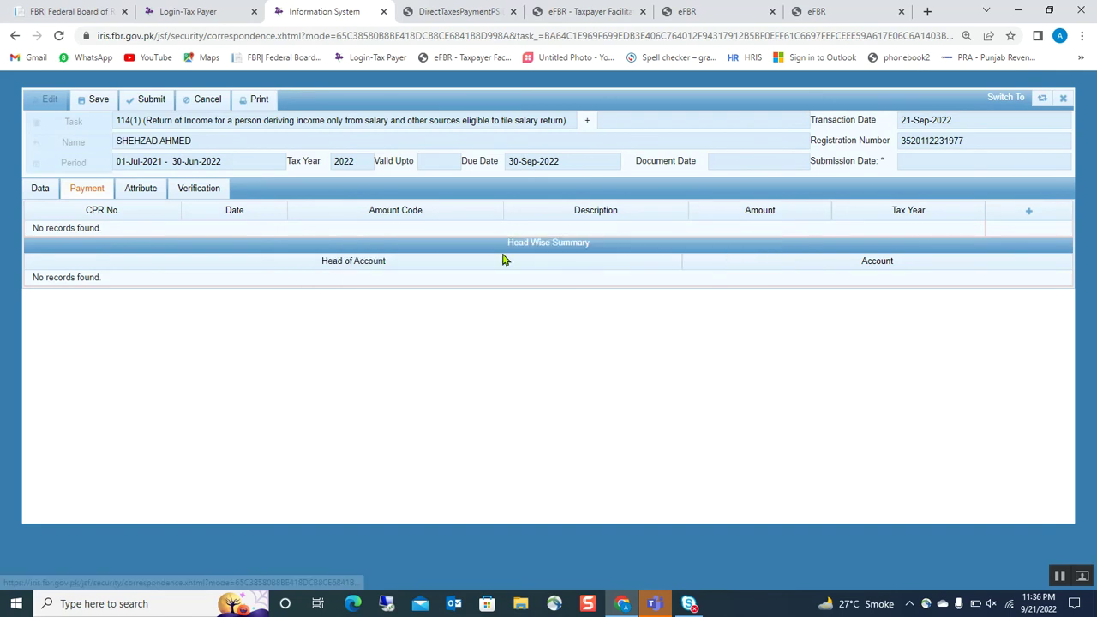
Step: Recalculate the tax computations in the return's data
left_click(39, 190)
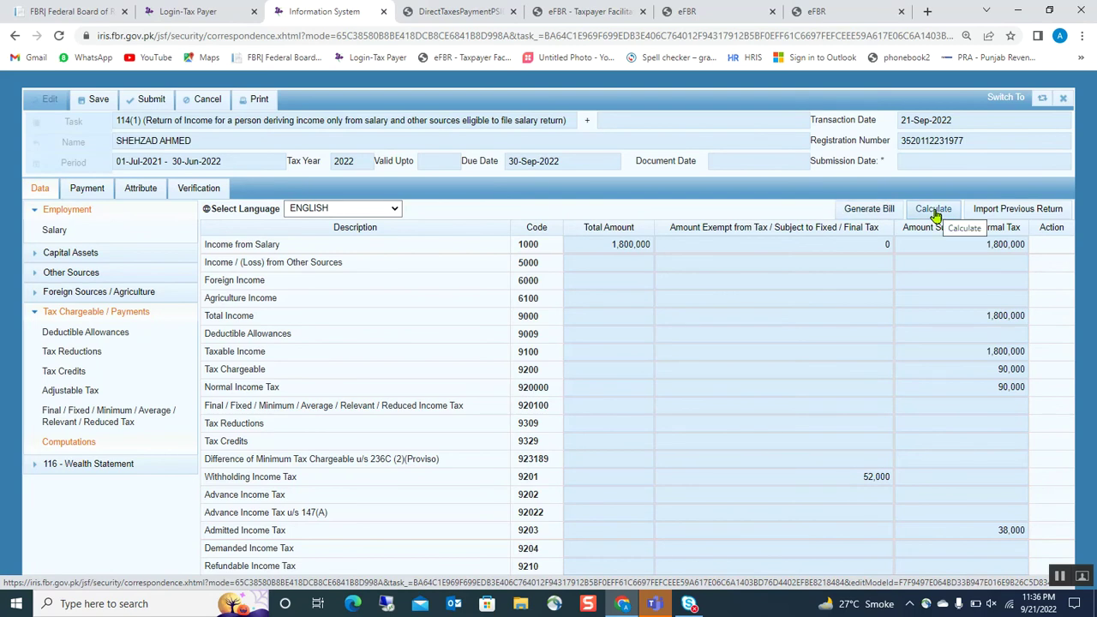
left_click(935, 214)
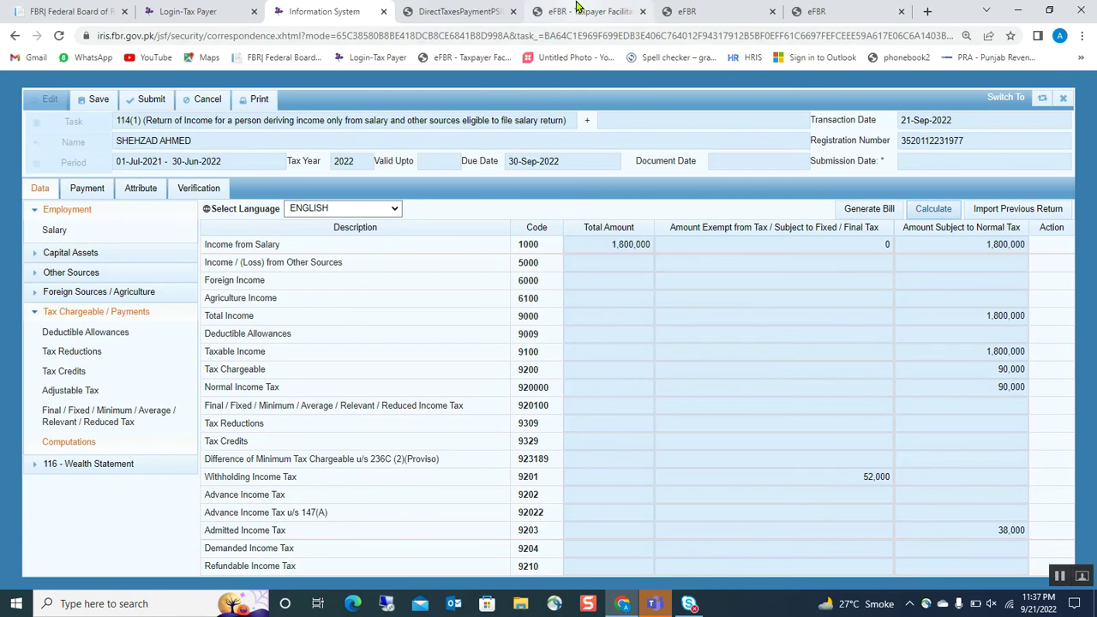
Step: Examine the payment creation options and the unconfirmed admitted income tax e-payment for tax year 2022 on the eFBR portal
left_click(577, 9)
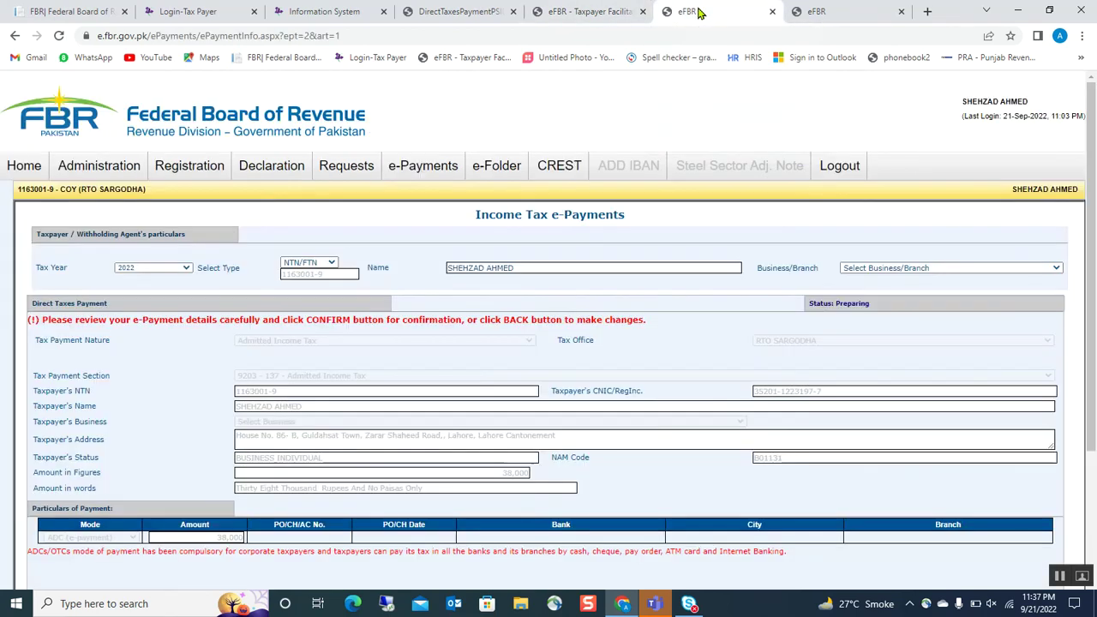
left_click(696, 14)
mouse_move(414, 165)
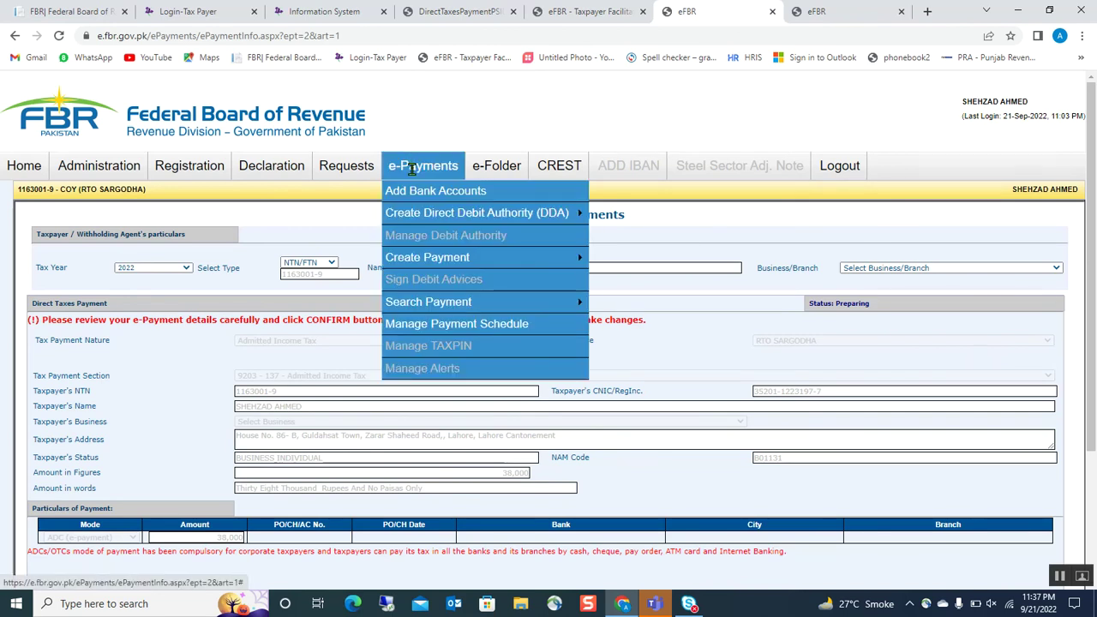
mouse_move(412, 259)
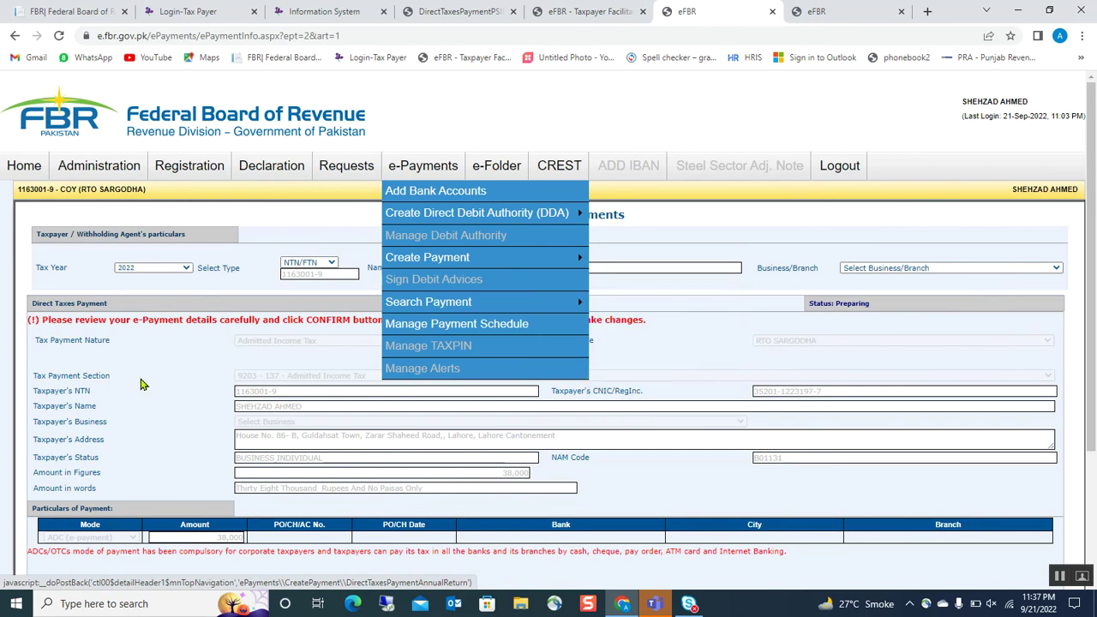
scroll(157, 346, "down", 2)
scroll(157, 346, "up", 1)
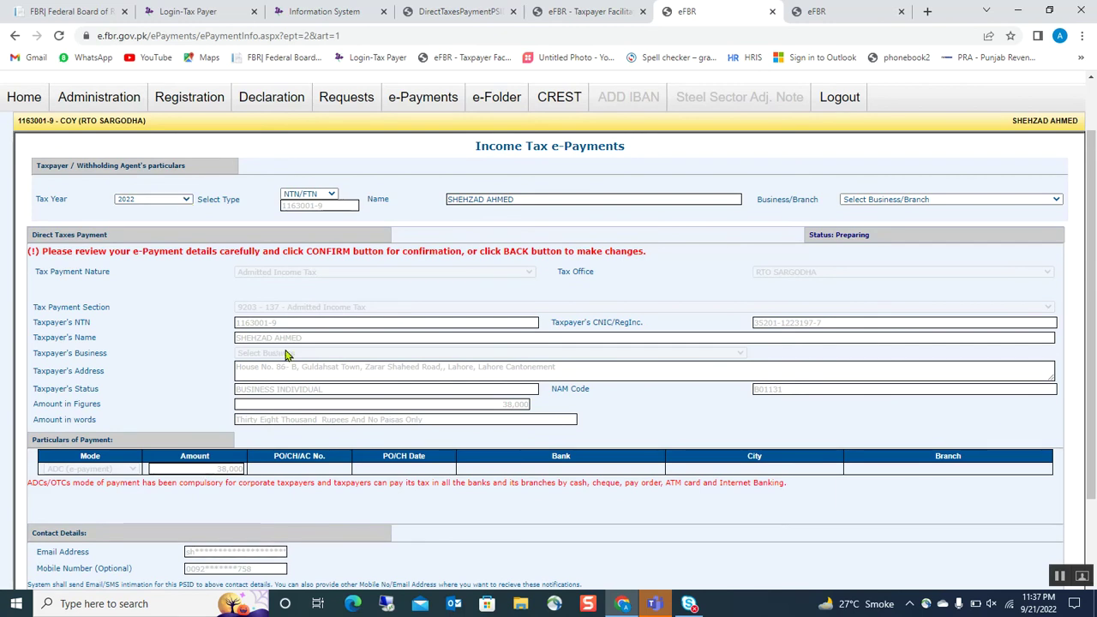
scroll(286, 355, "down", 1)
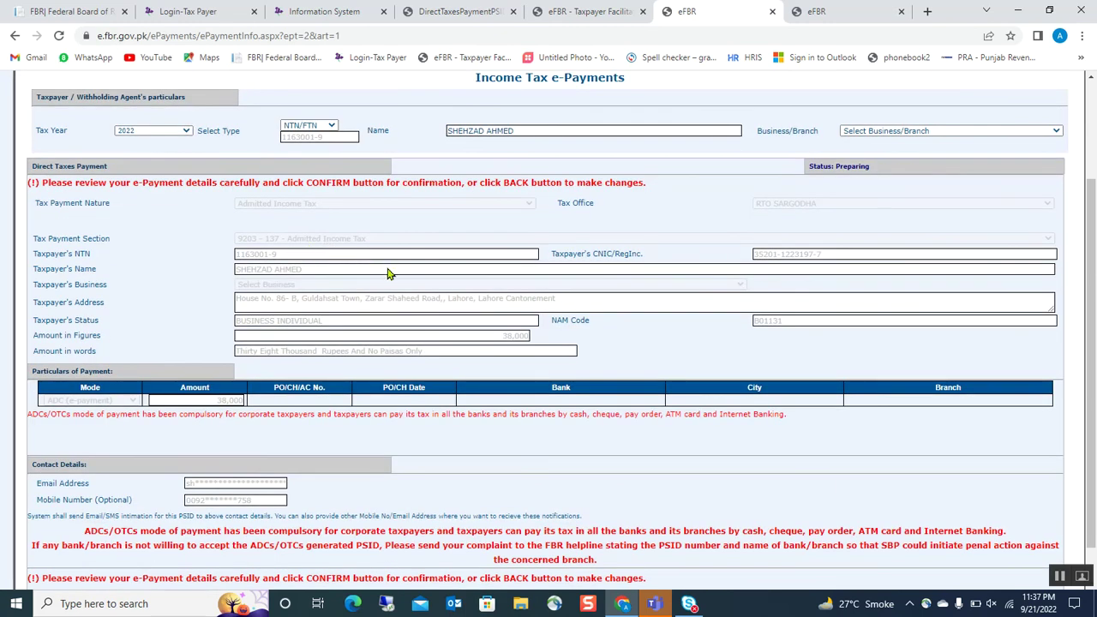
scroll(388, 272, "down", 1)
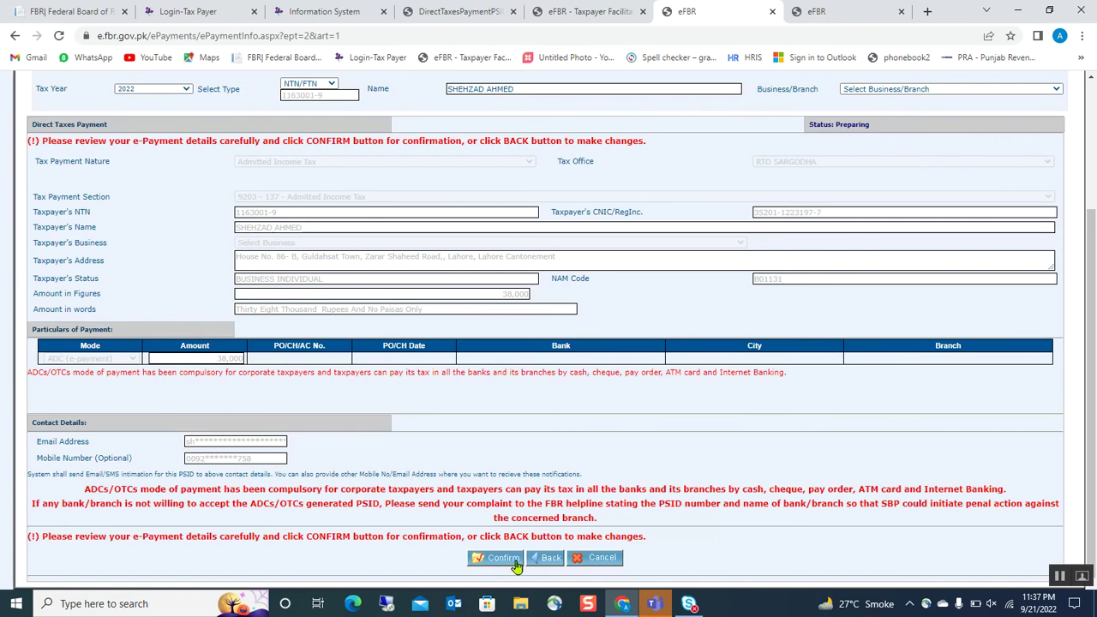
scroll(512, 526, "up", 3)
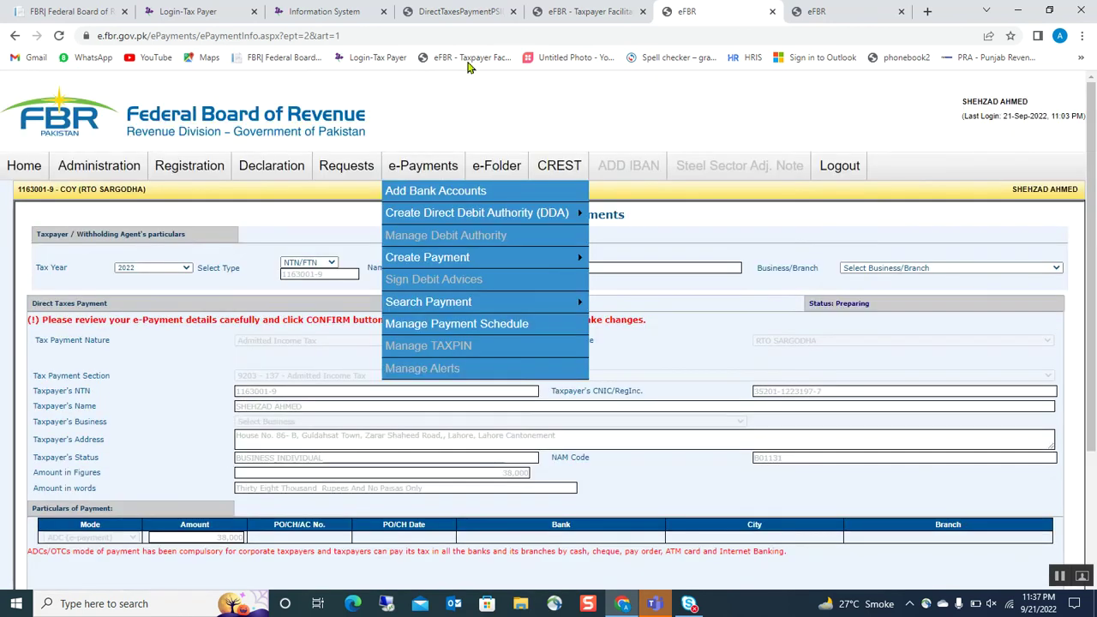
Step: Review the downloaded income tax payment challan PDF from start to end
left_click(486, 12)
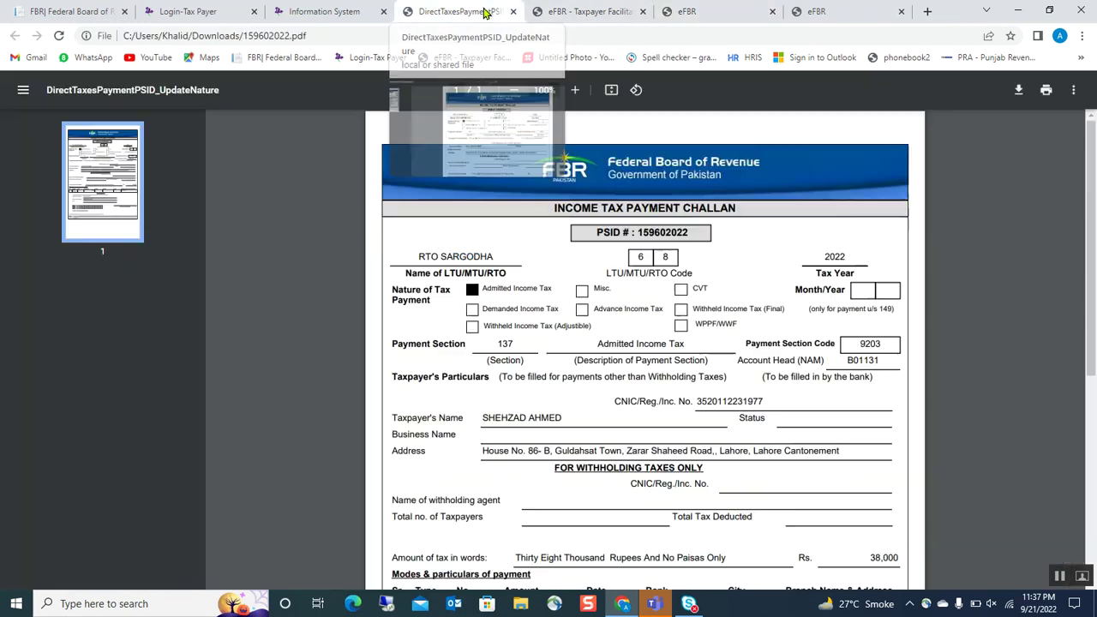
scroll(577, 215, "down", 2)
scroll(581, 223, "up", 2)
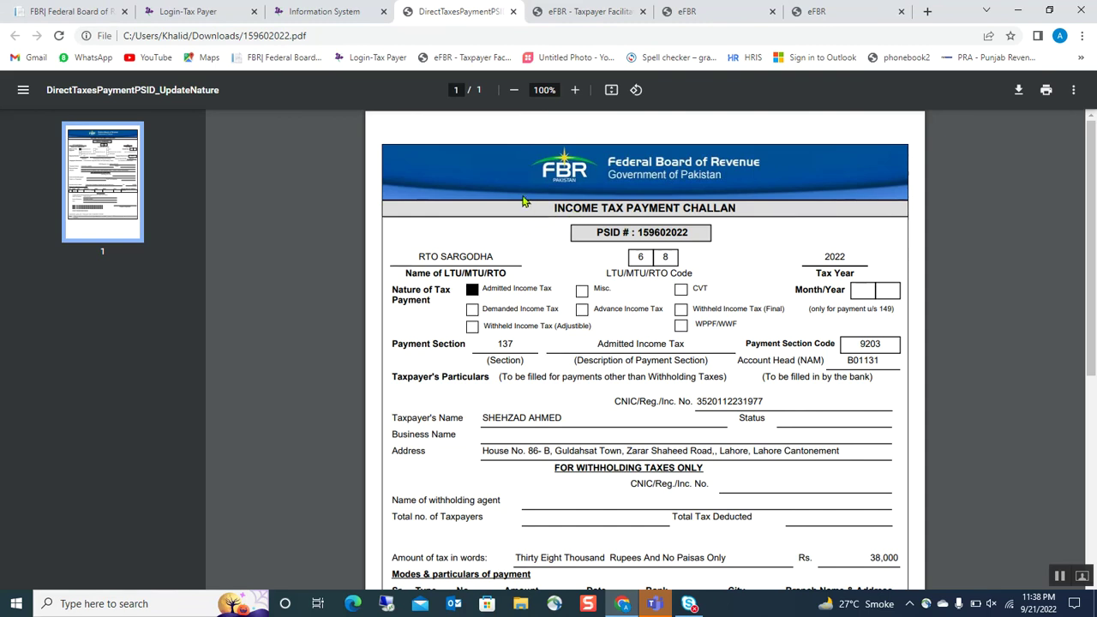
Step: Check the IRIS return's payment section for payments to add, then go back to its tax computations
left_click(302, 14)
left_click(91, 189)
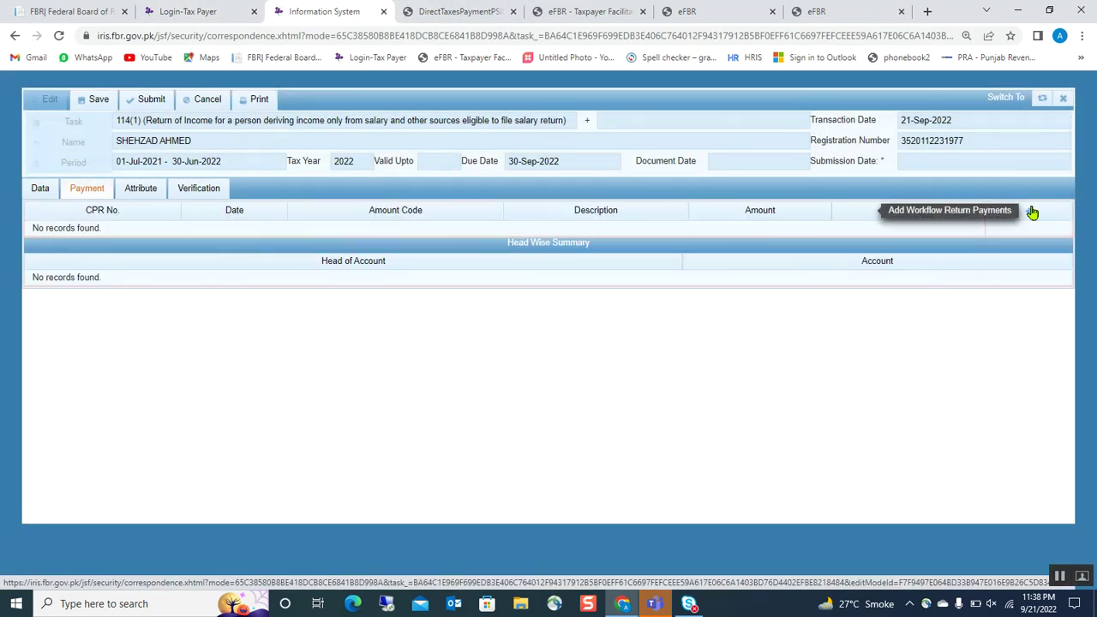
left_click(1031, 212)
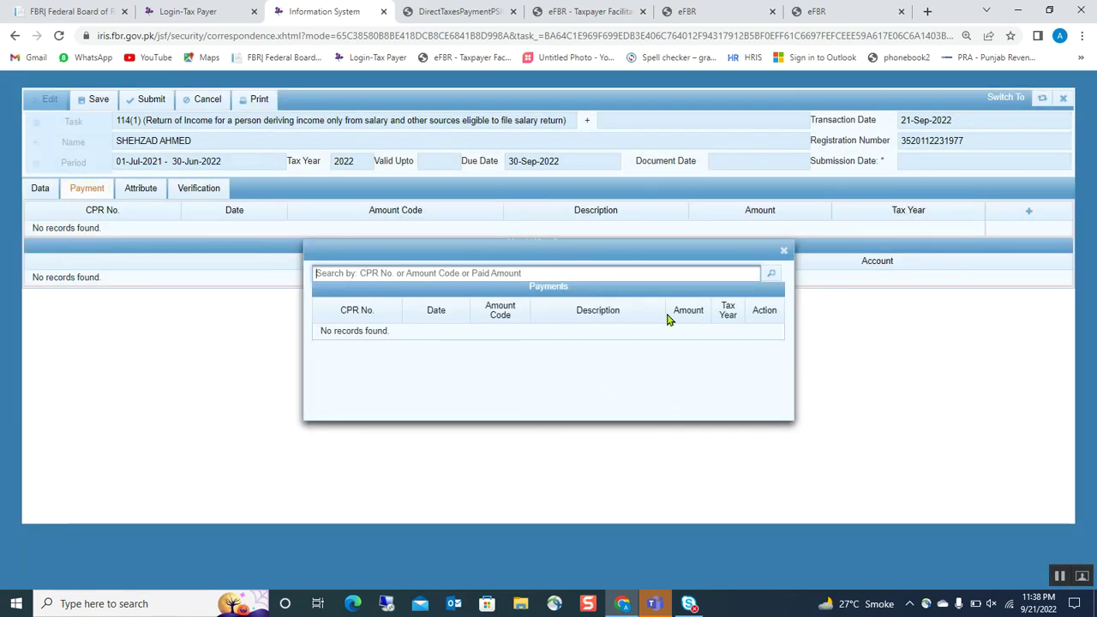
left_click(782, 251)
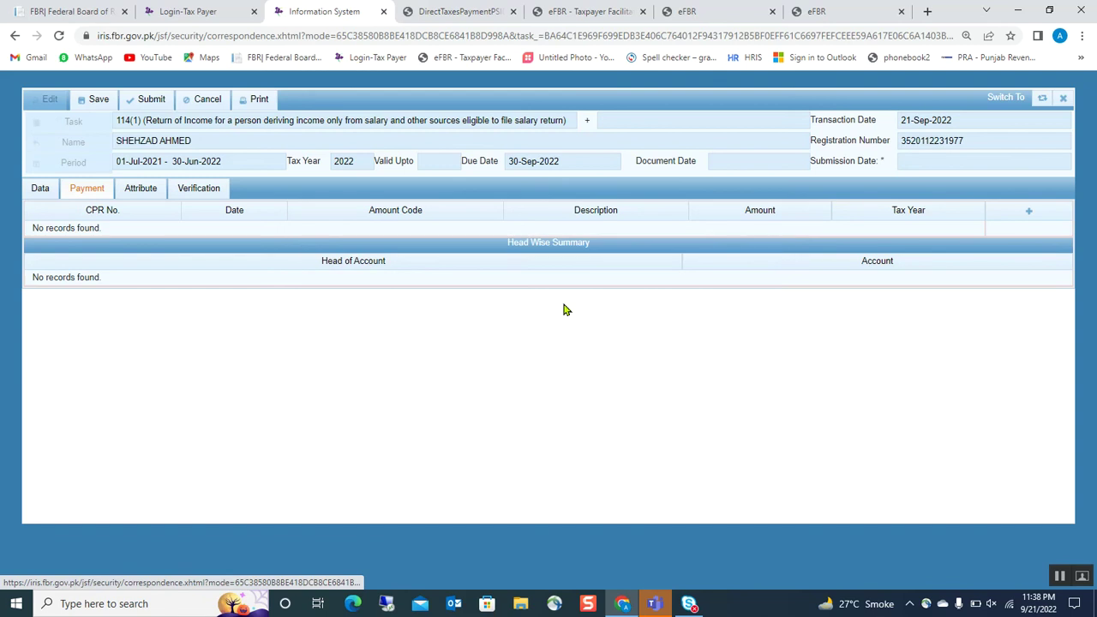
left_click(40, 192)
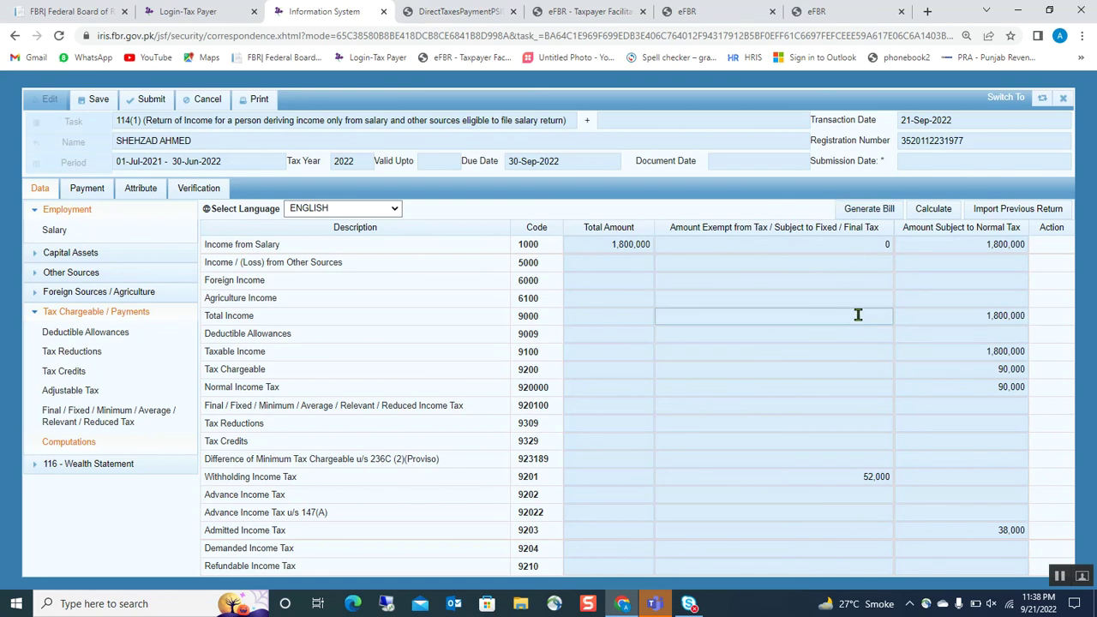
Step: Return to the eFBR Income Tax e-Payments page and review the payment and contact details
left_click(592, 16)
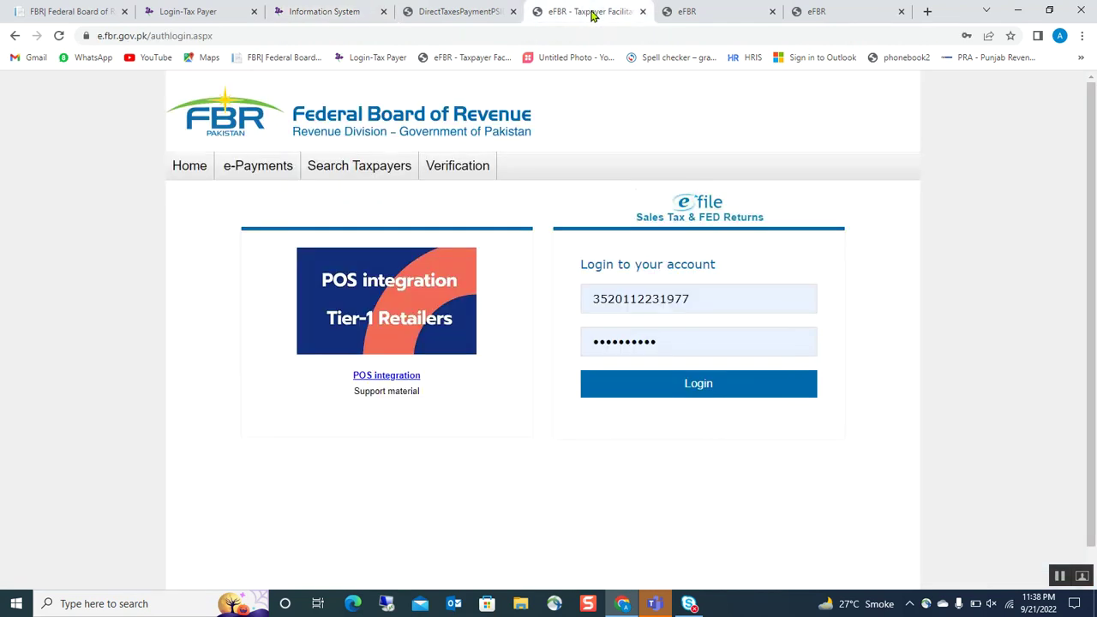
left_click(724, 9)
scroll(823, 257, "down", 2)
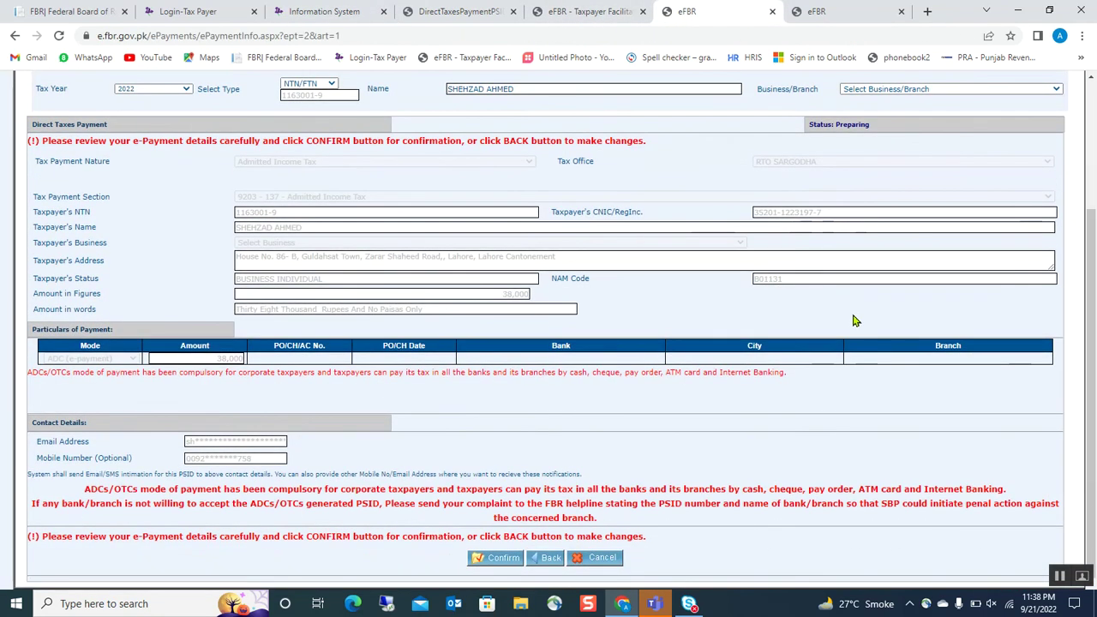